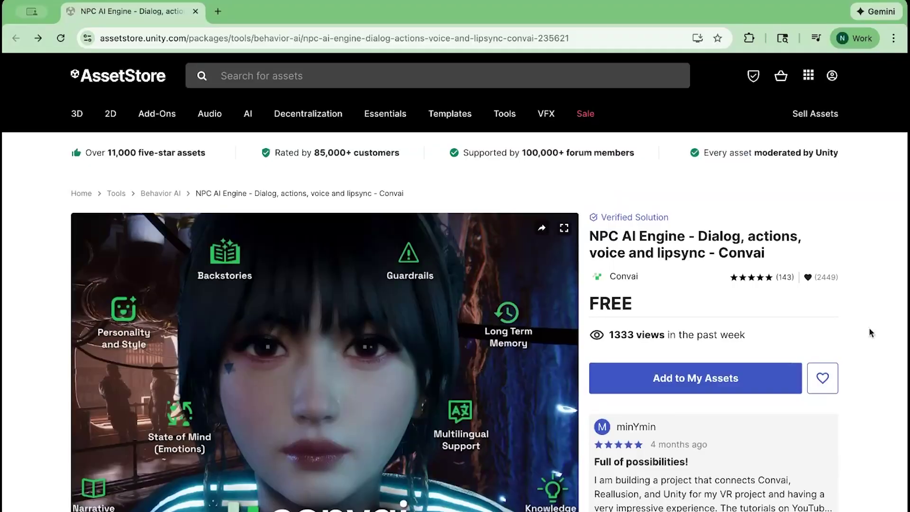
- Paste the Convai API key into the SDK setup field and save it
scroll(869, 327, down, 2)
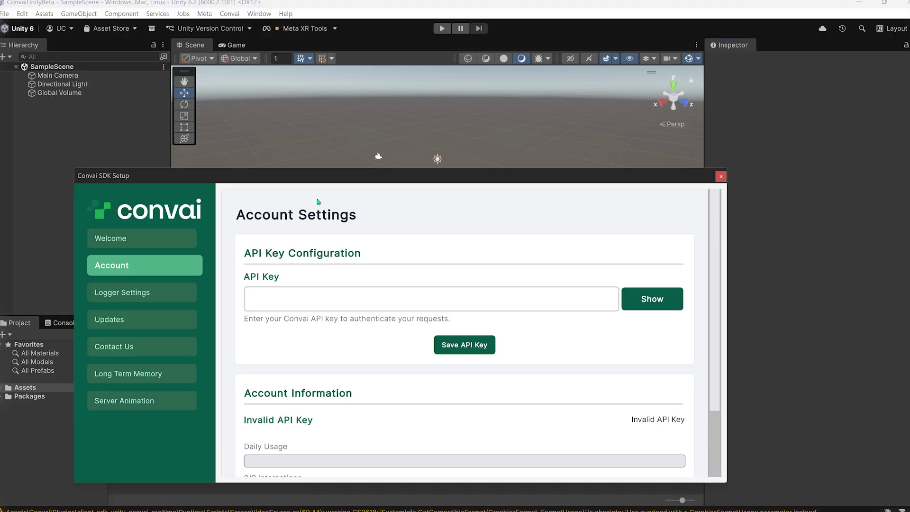
right_click(390, 300)
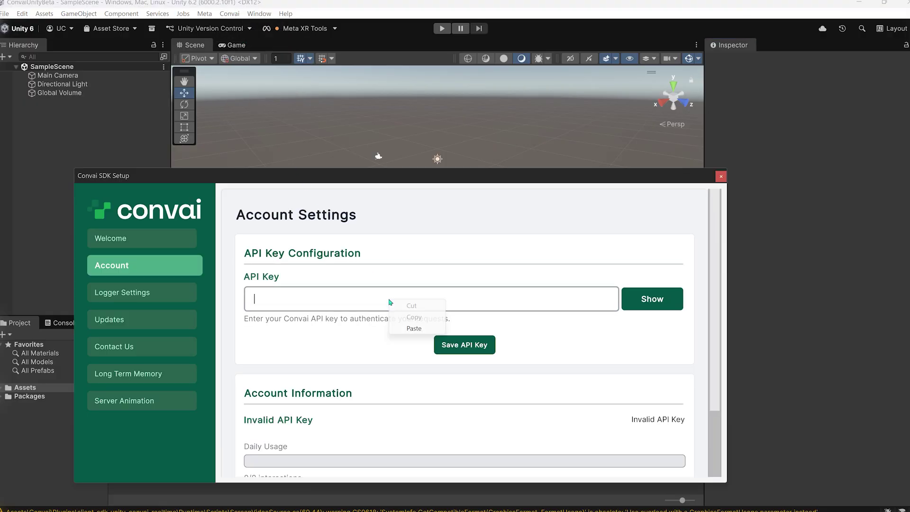
click(415, 326)
click(466, 346)
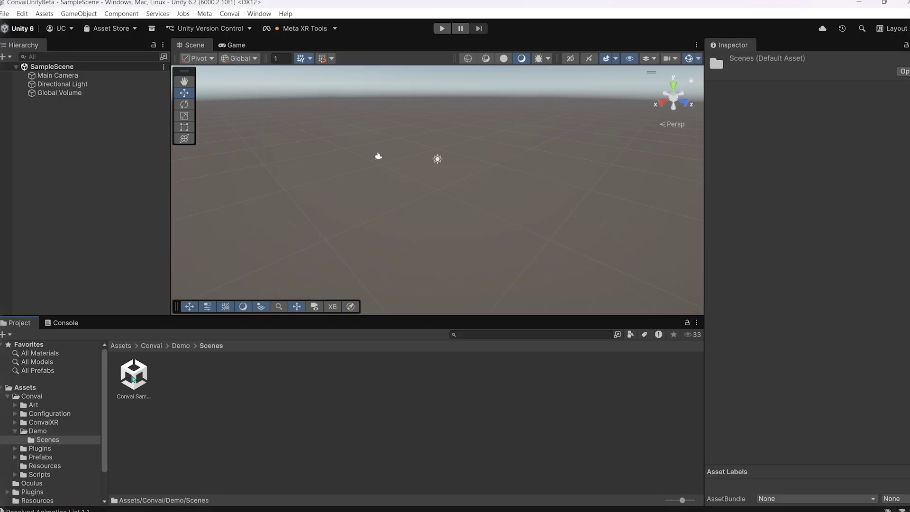
- Name the Convai NPC under CONVAI 'Steve' and paste its character ID
click(71, 76)
click(24, 76)
click(64, 102)
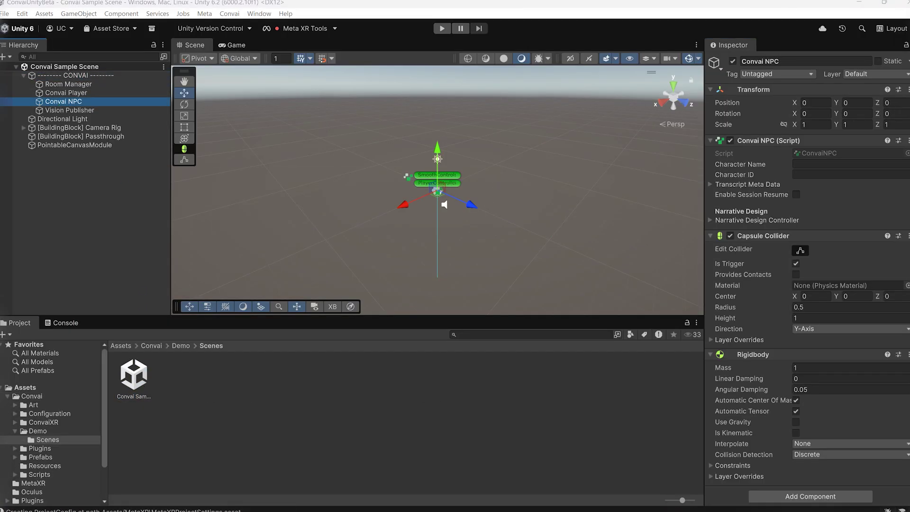
click(831, 164)
text(Steve)
click(819, 174)
key(ctrl+v)
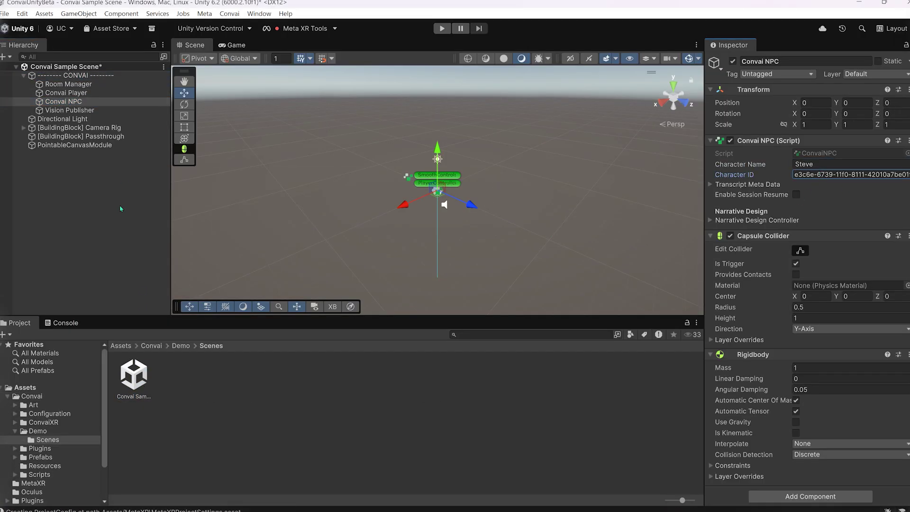
click(259, 13)
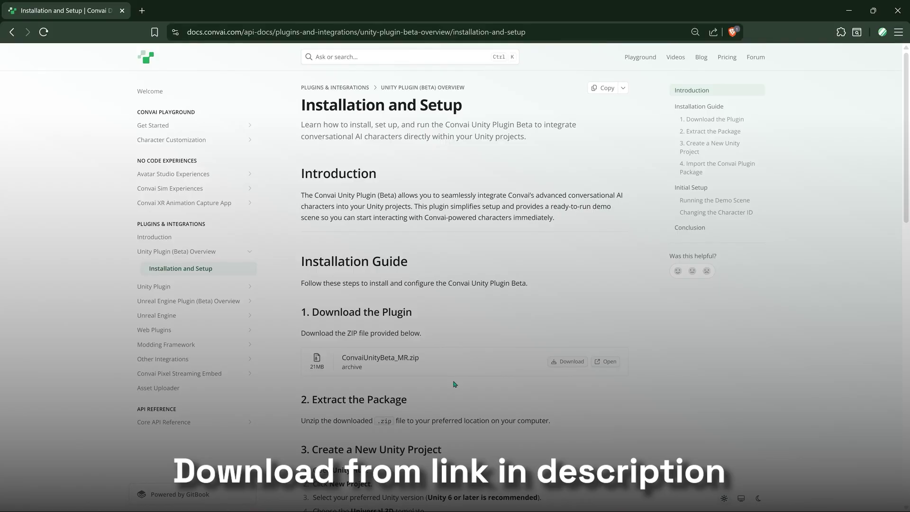
- Download ConvaiUnityBeta_MR.zip into the Convai Unity Plugin Beta Package folder and show it there
click(566, 365)
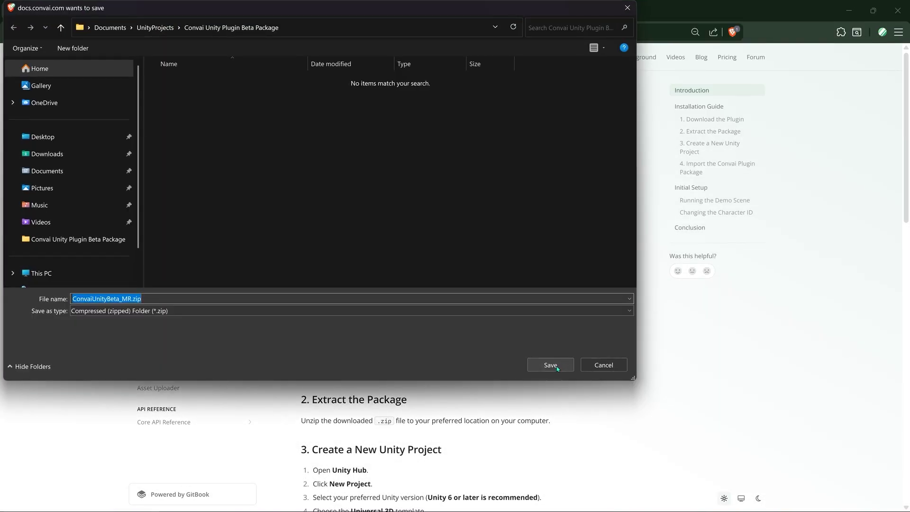
click(550, 365)
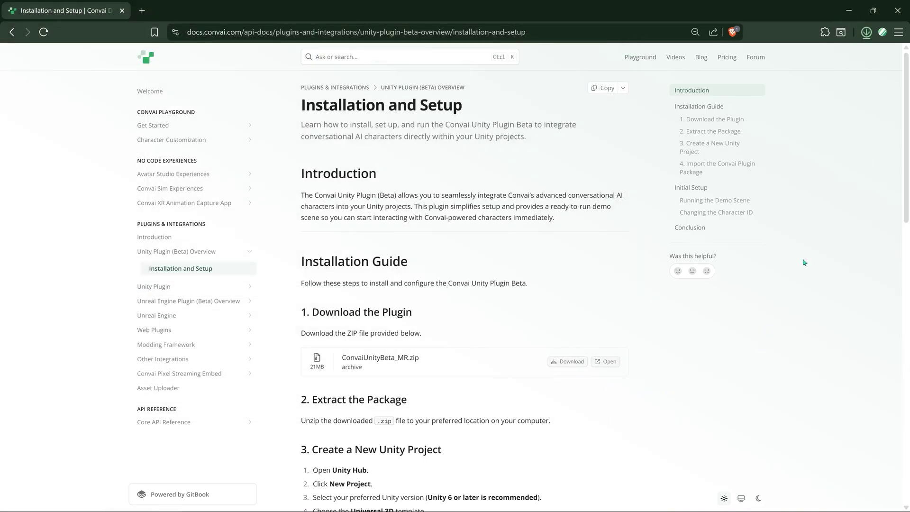
click(866, 32)
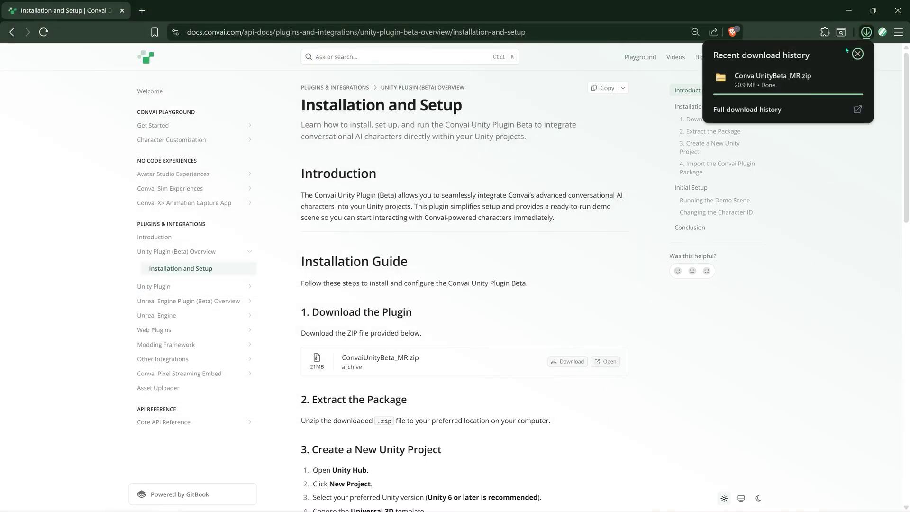
click(818, 78)
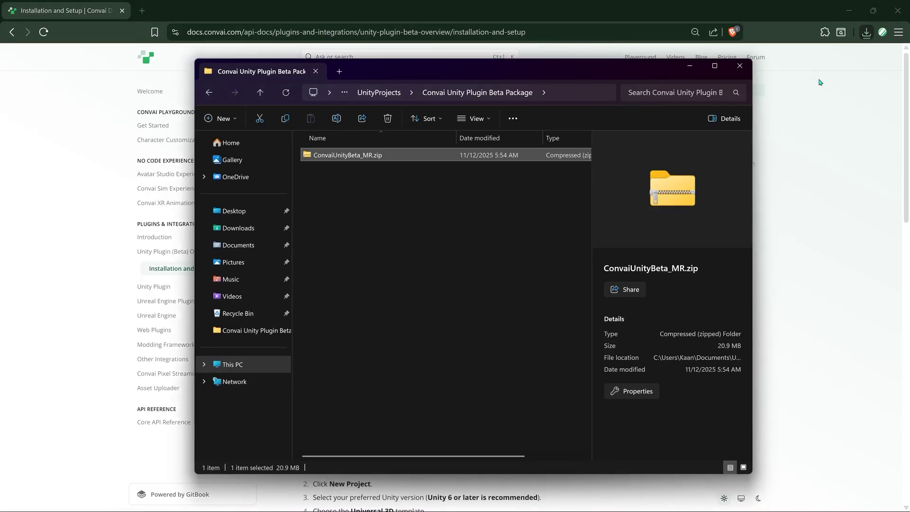
- Extract ConvaiUnityBeta_MR.zip into its own folder, then bring up Unity Hub
right_click(425, 159)
click(476, 301)
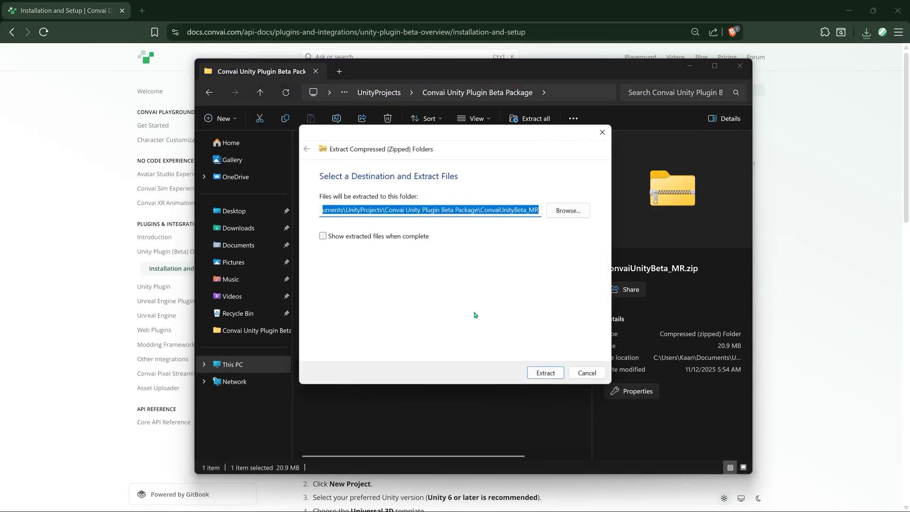
click(545, 373)
click(545, 378)
click(525, 504)
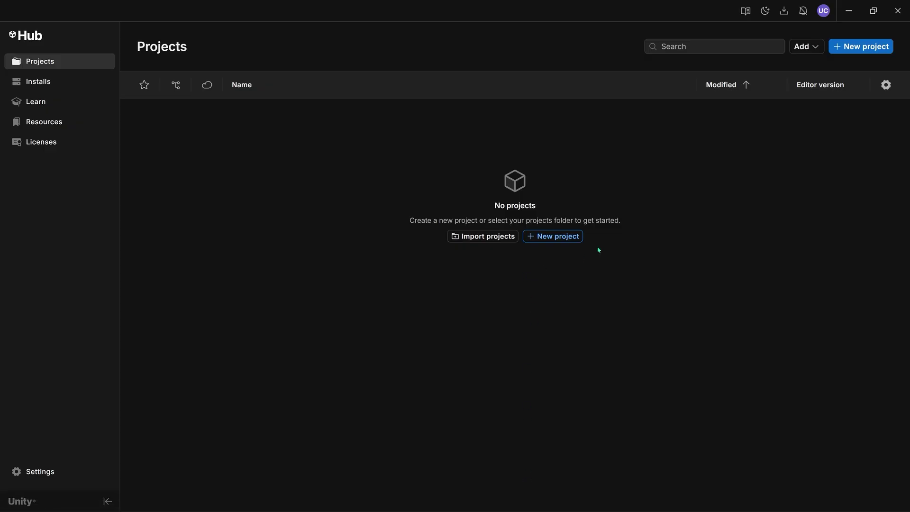
- Create a new local Universal 3D project 'ConvaiUnityBeta' using editor version 6000.2.10f1
click(839, 51)
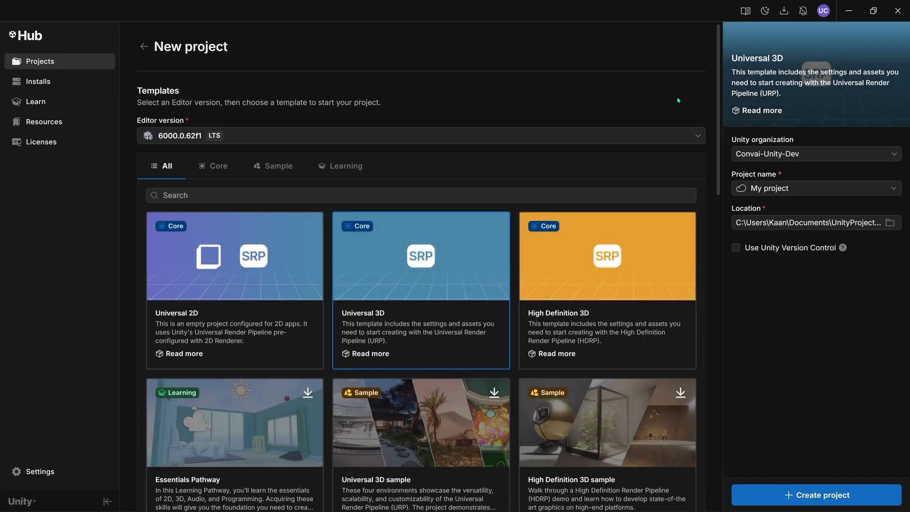
click(512, 138)
click(475, 161)
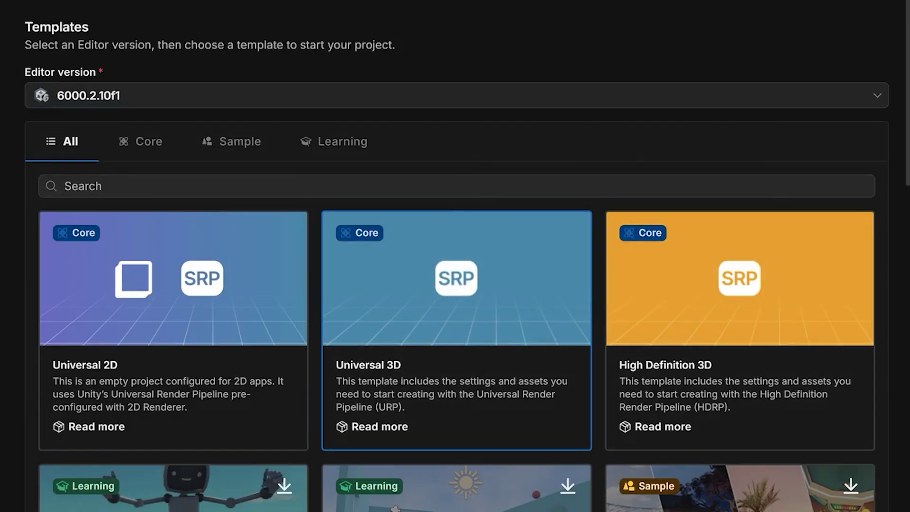
click(782, 187)
text(ConvaiUnityBeta)
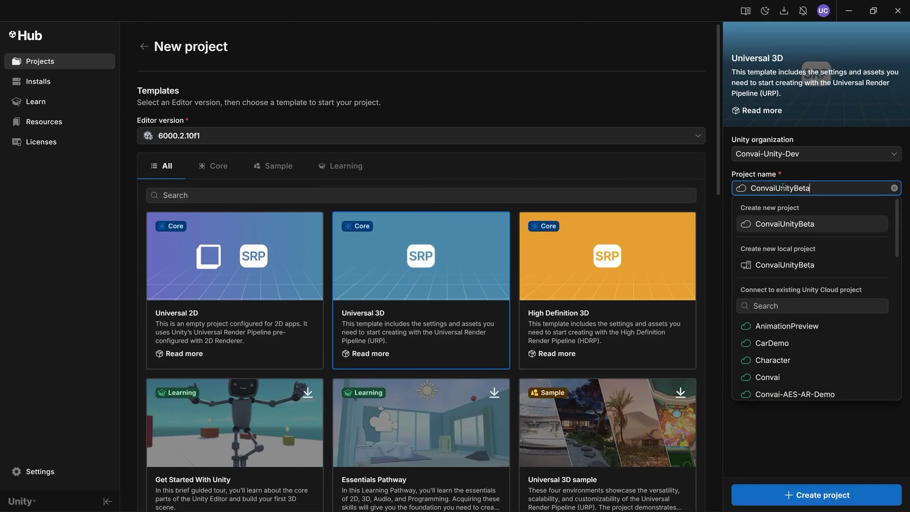
click(784, 264)
click(797, 493)
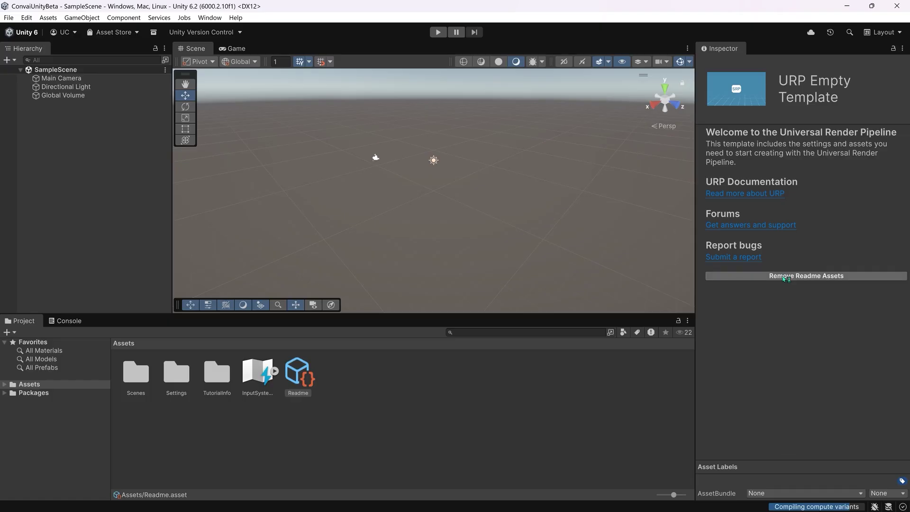
- Remove the template's Readme assets and confirm the removal
click(766, 277)
click(475, 273)
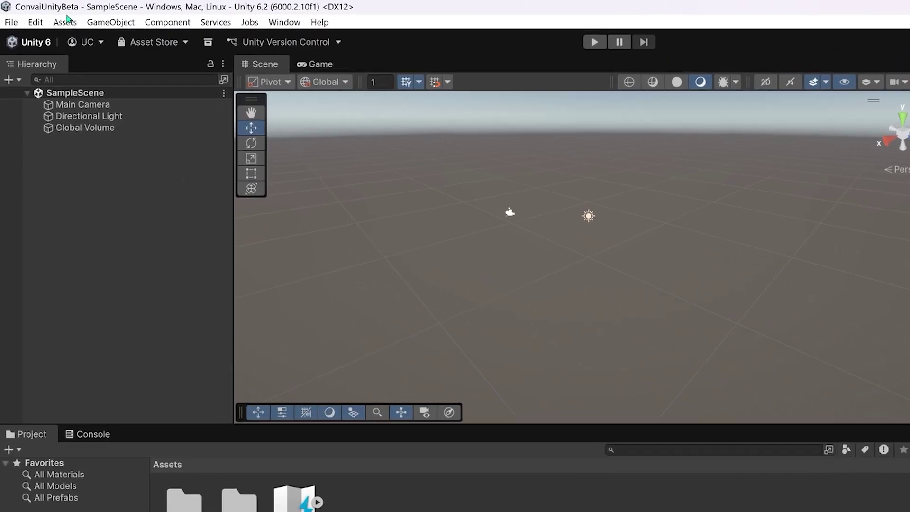
- Import ConvaiUnityBeta_MR.unitypackage from the extracted plugin folder as a custom package and install it
click(48, 18)
mouse_move(105, 128)
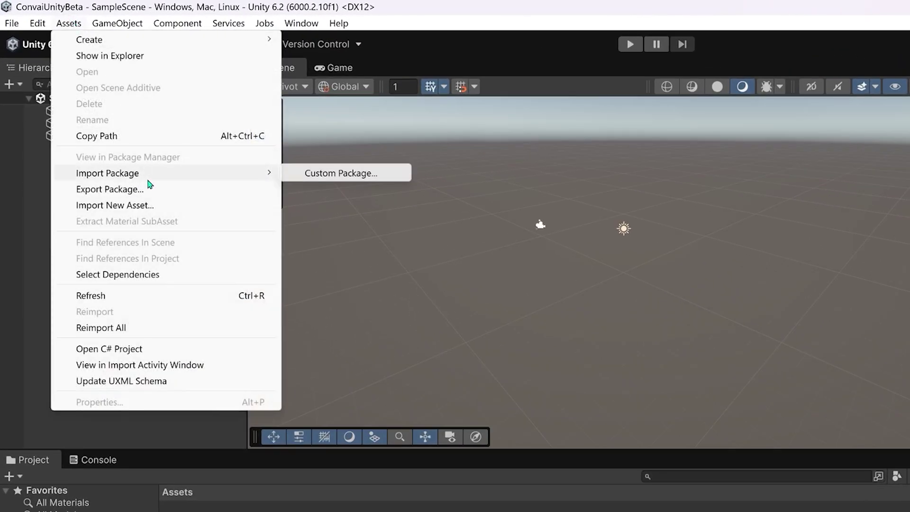
click(327, 175)
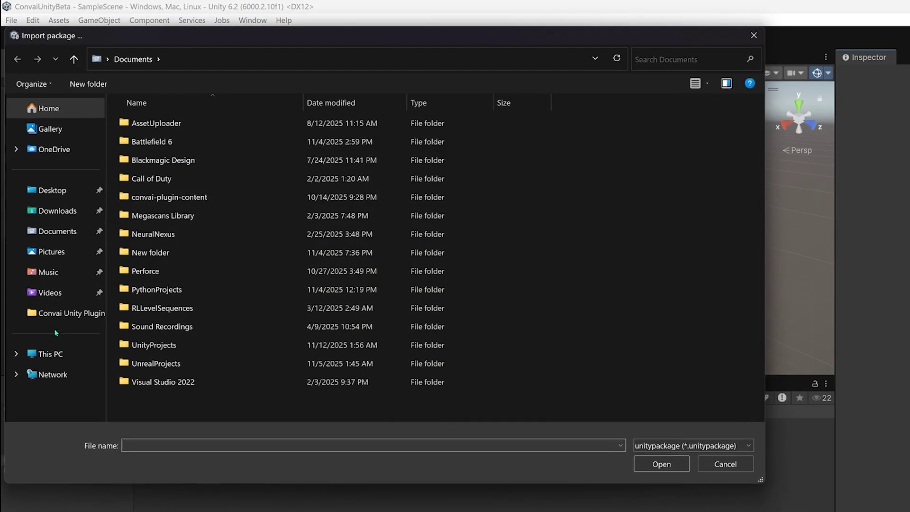
click(62, 313)
double_click(215, 127)
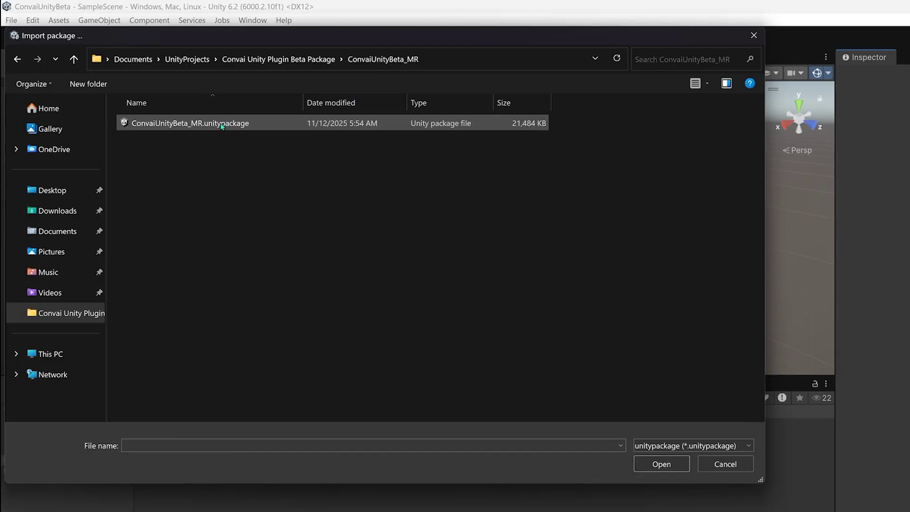
double_click(221, 126)
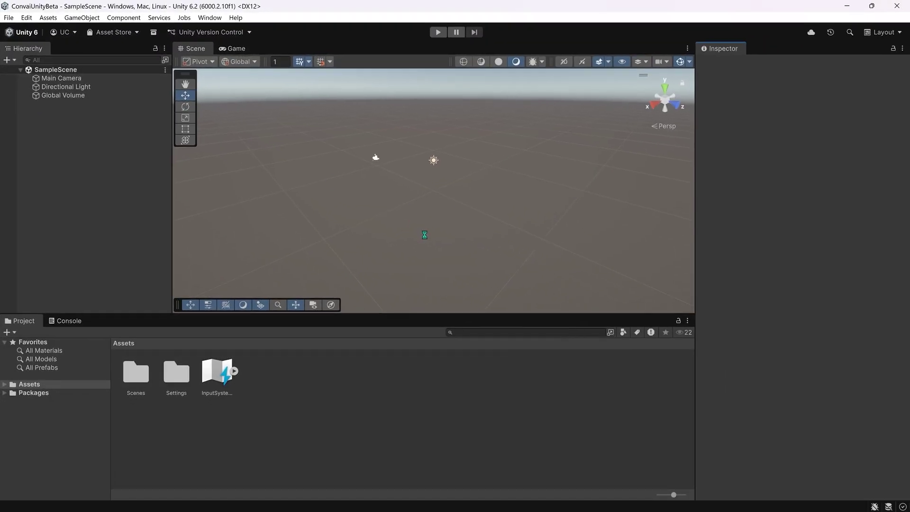
click(474, 334)
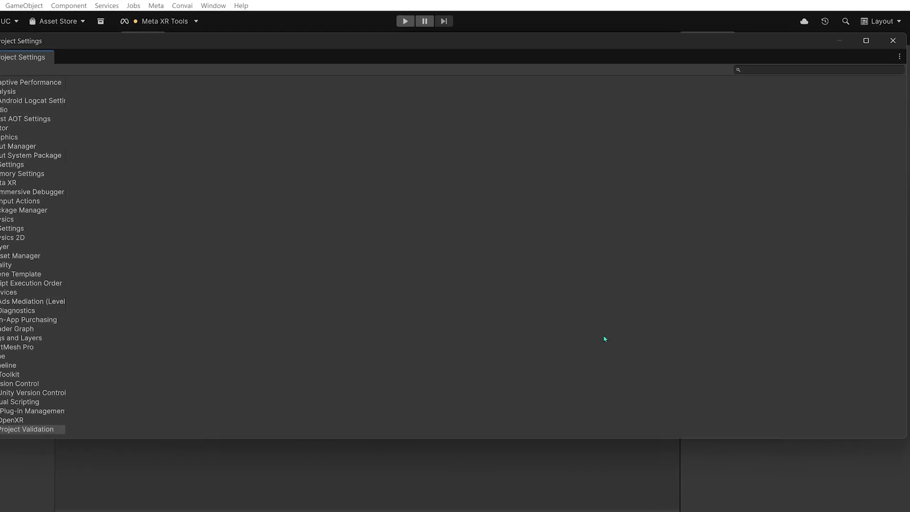
- Fix all project validation issues on both the desktop and Android tabs
click(870, 158)
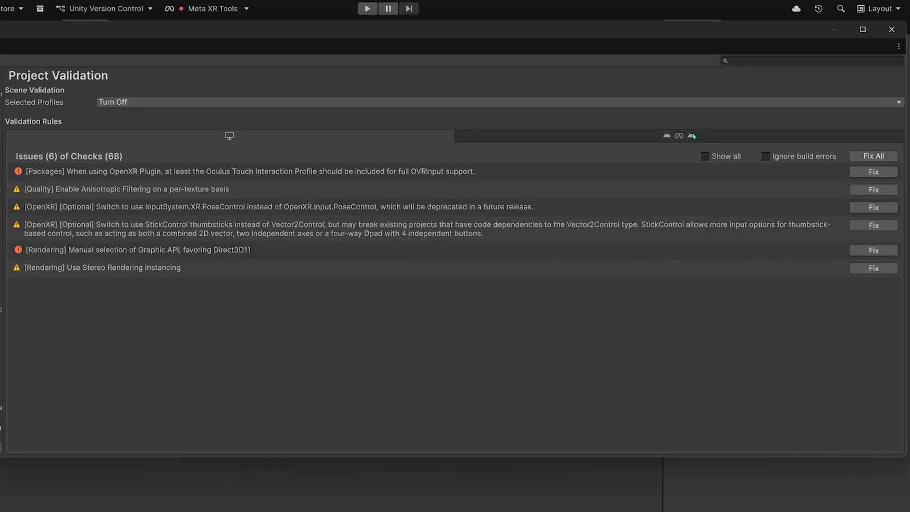
click(753, 137)
click(871, 157)
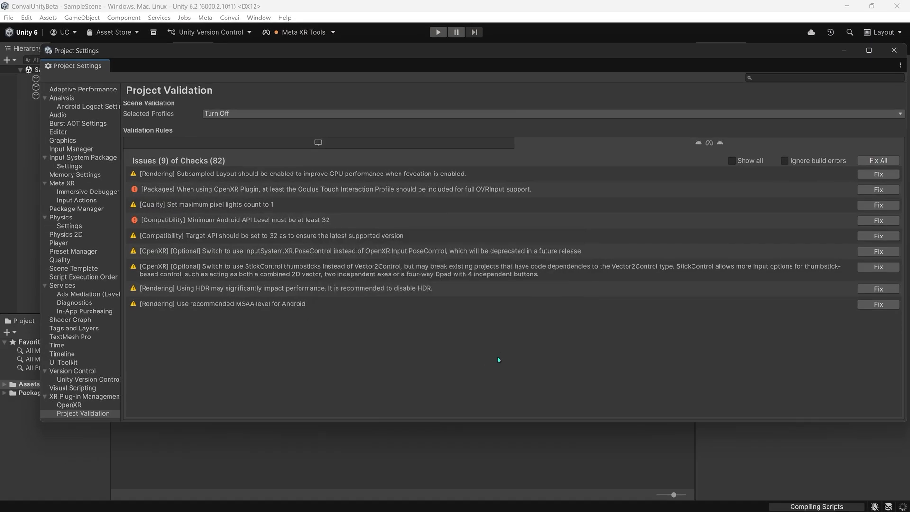
click(892, 50)
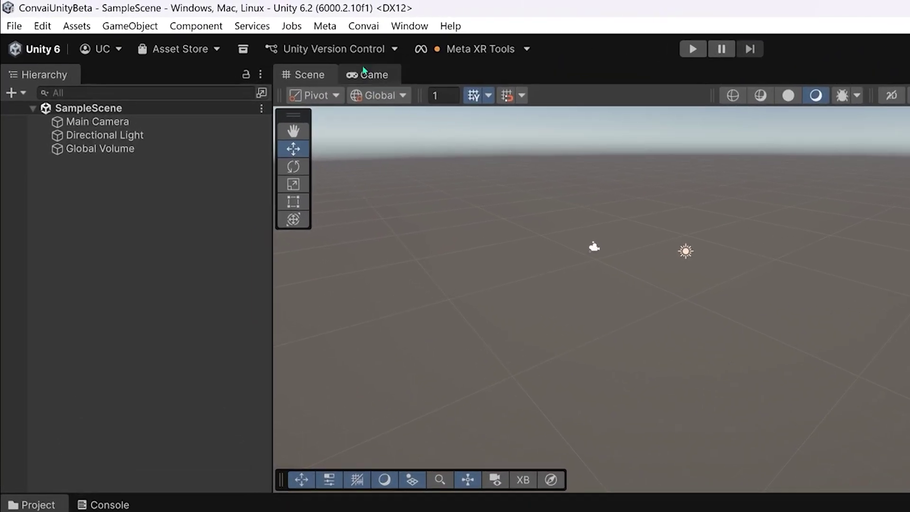
- Copy the personal API key from the Convai dashboard via Convai Account
click(230, 18)
click(388, 62)
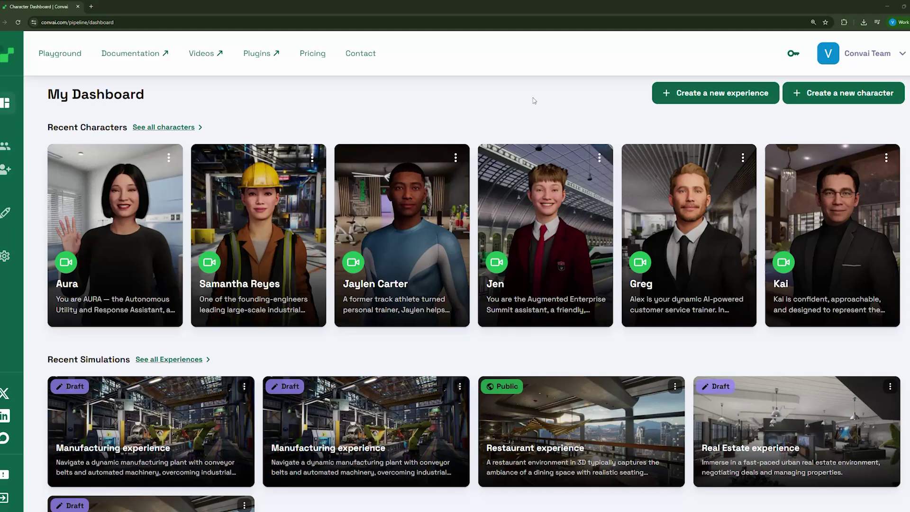
click(792, 53)
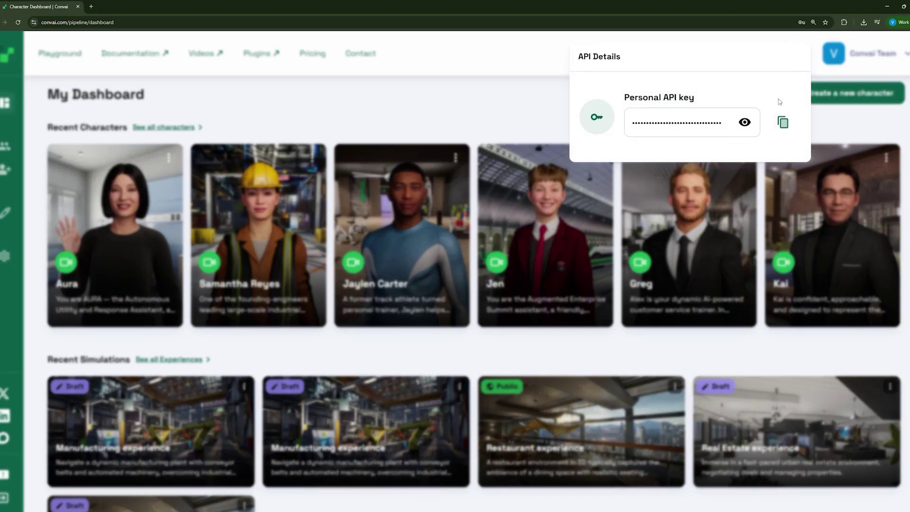
click(783, 124)
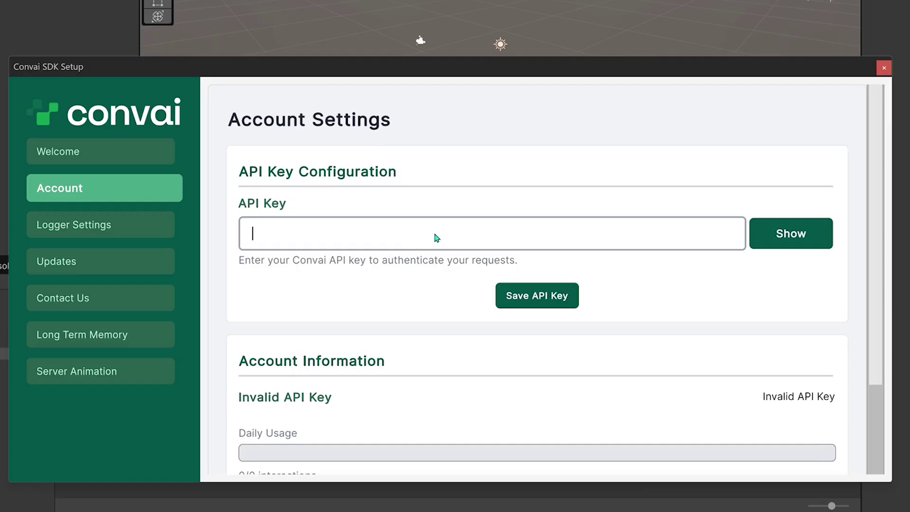
- Paste the API key into the Convai SDK setup, save it and close the window
right_click(437, 238)
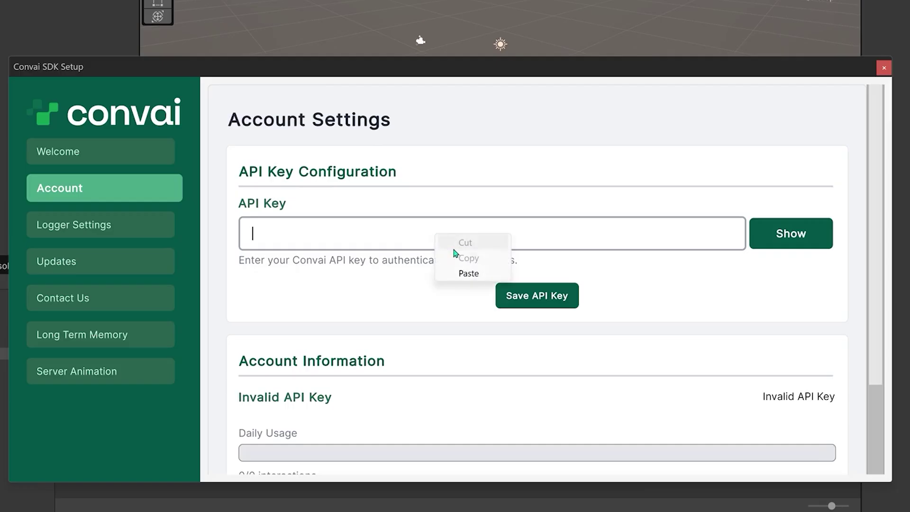
click(464, 272)
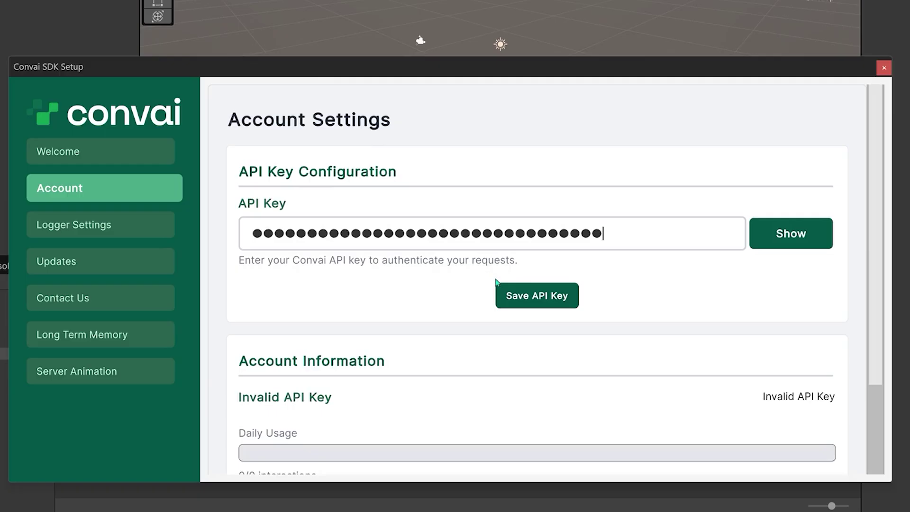
click(547, 304)
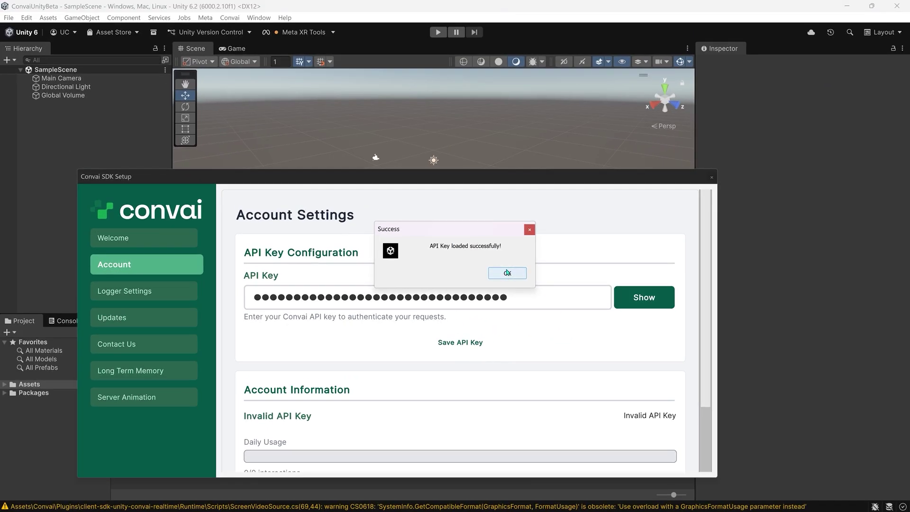
click(507, 273)
click(711, 177)
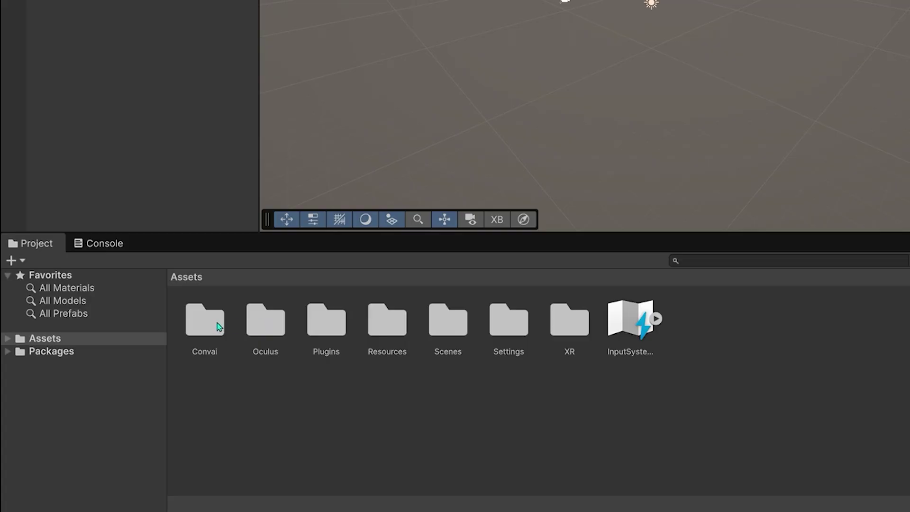
- Open Convai Sample Scene from Assets/Convai/Demo/Scenes and copy Steve's character ID from the dashboard
double_click(219, 327)
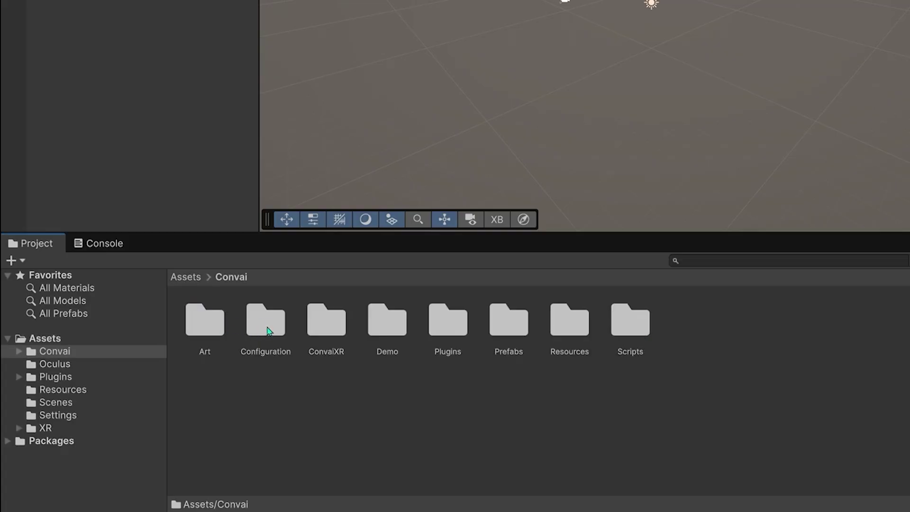
double_click(385, 322)
double_click(205, 327)
click(218, 335)
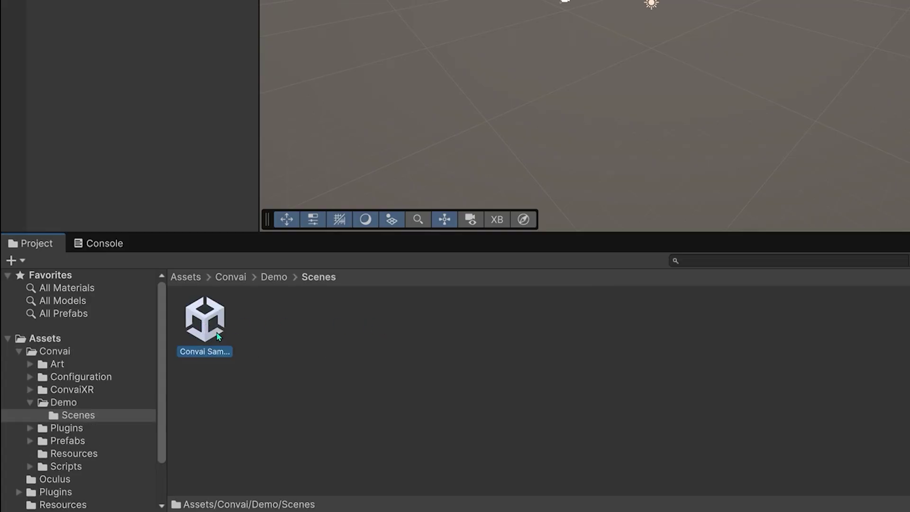
double_click(218, 335)
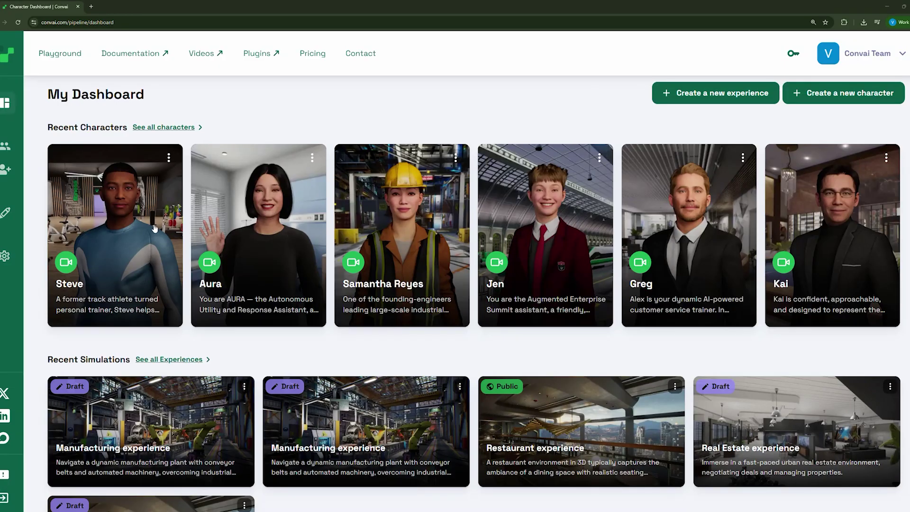
click(154, 229)
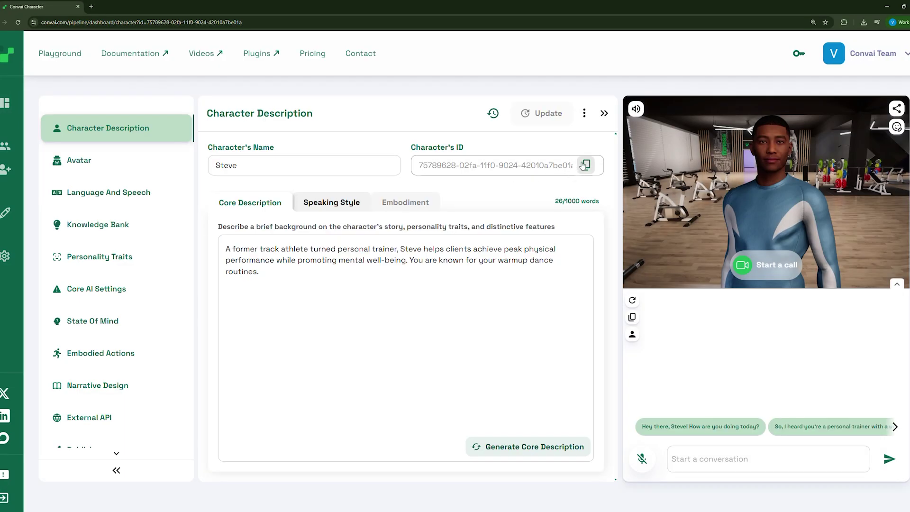
click(585, 165)
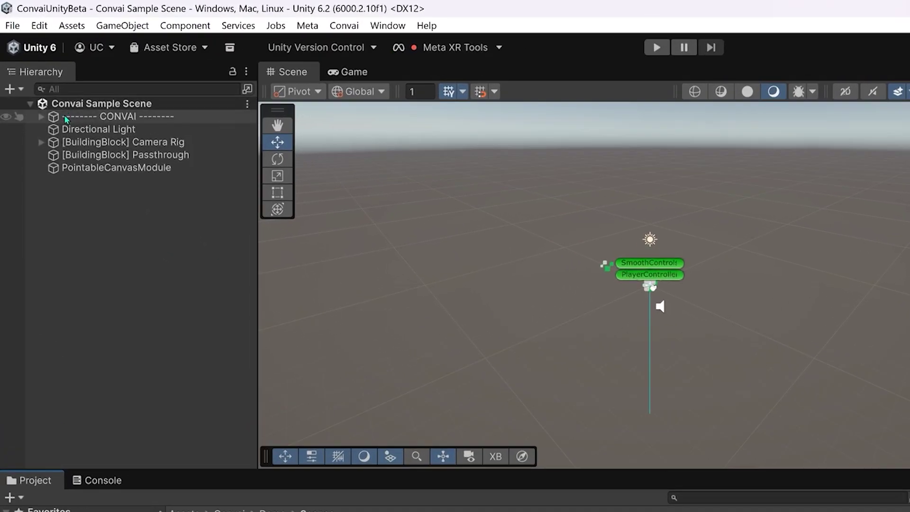
- Give the Convai NPC under CONVAI the Character Name 'Steve' and paste Steve's Character ID
click(64, 116)
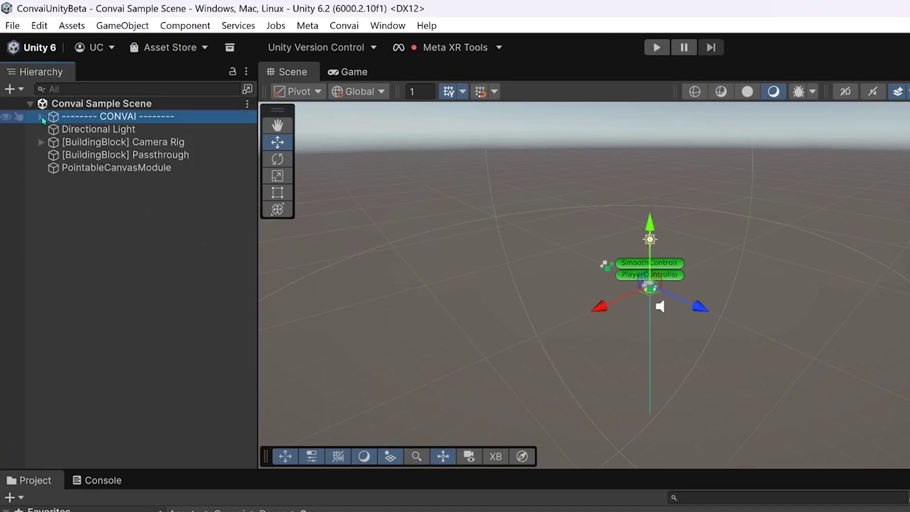
click(41, 117)
click(87, 155)
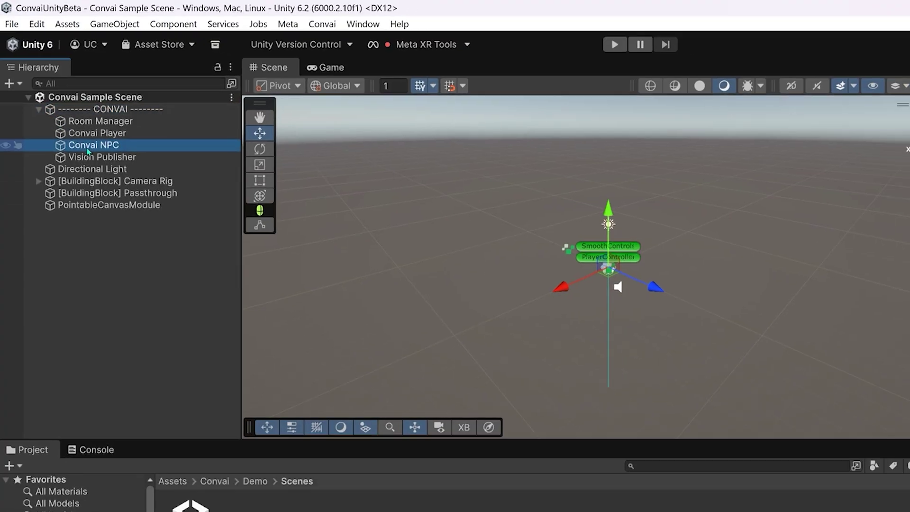
click(818, 177)
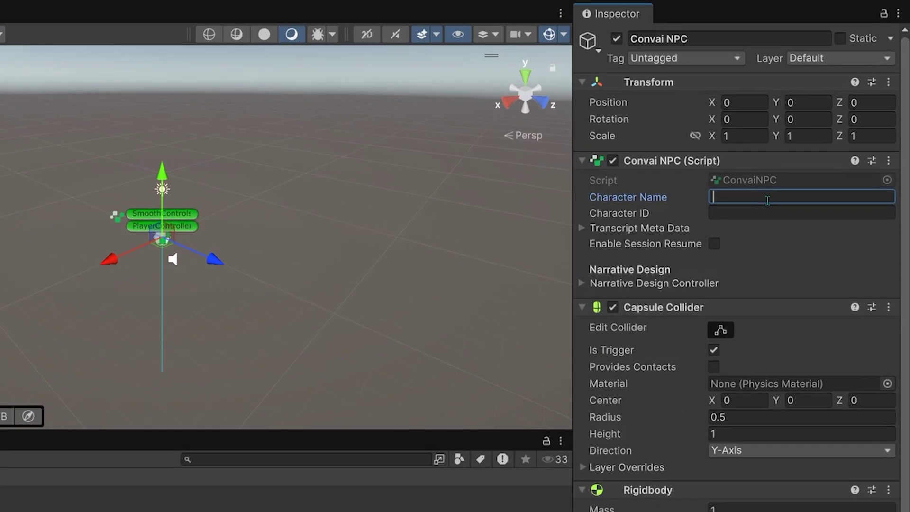
text(Steve)
click(751, 210)
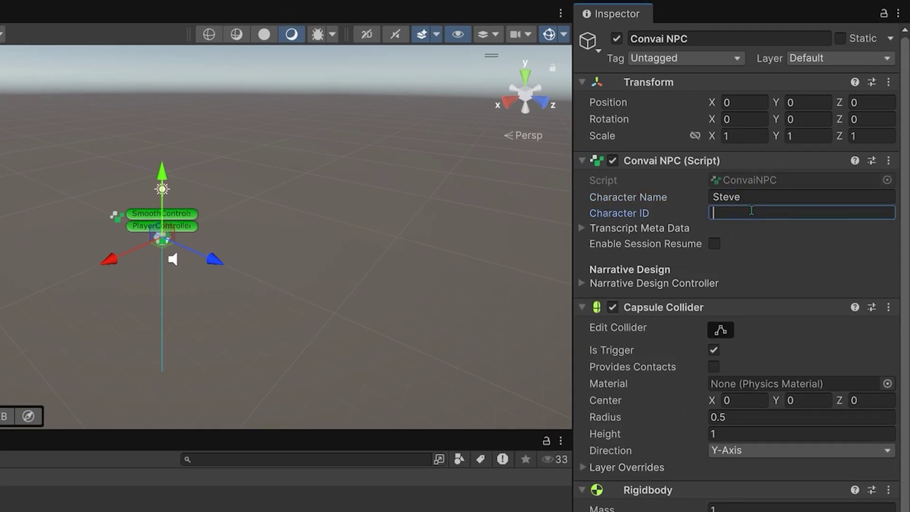
key(ctrl+v)
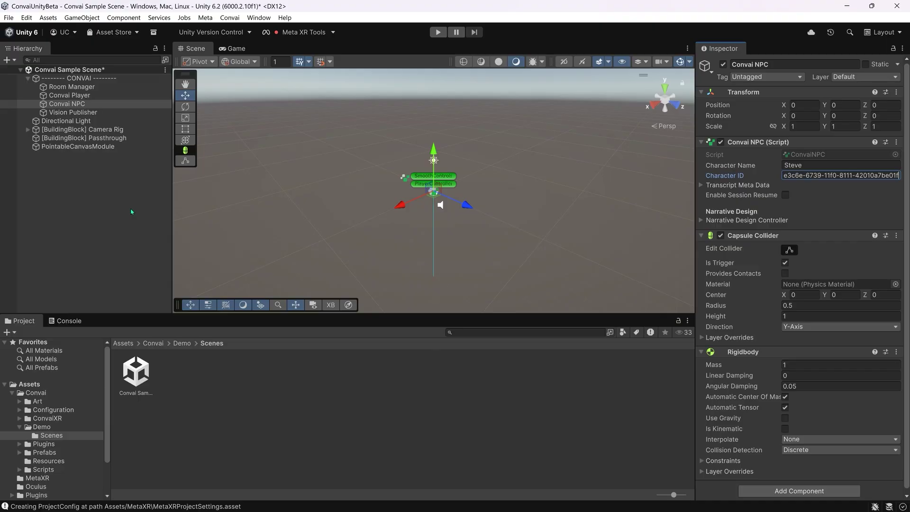
- Import the TextMeshPro Essential Resources via Window > TextMeshPro
click(132, 212)
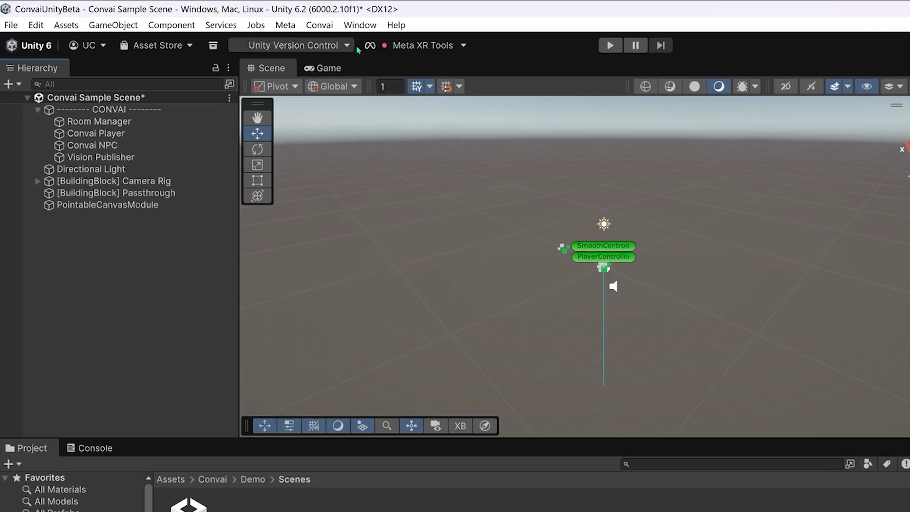
click(259, 17)
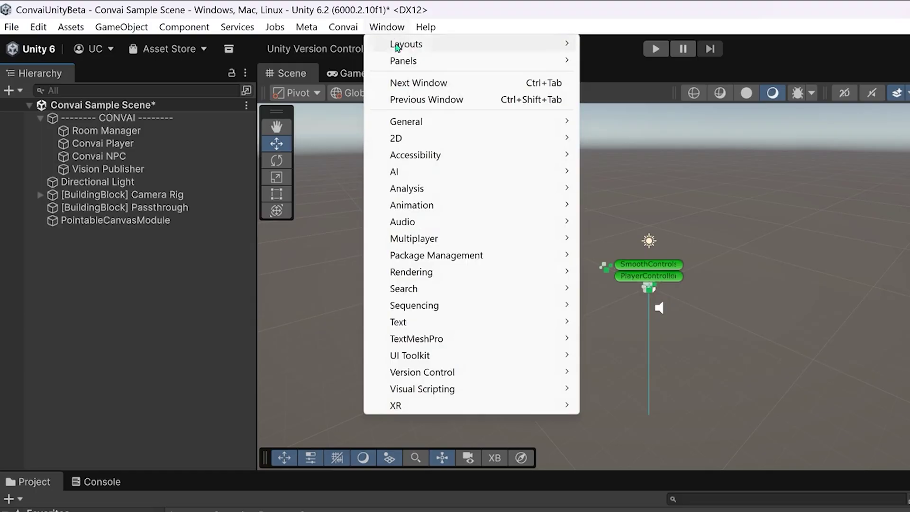
mouse_move(496, 337)
click(635, 377)
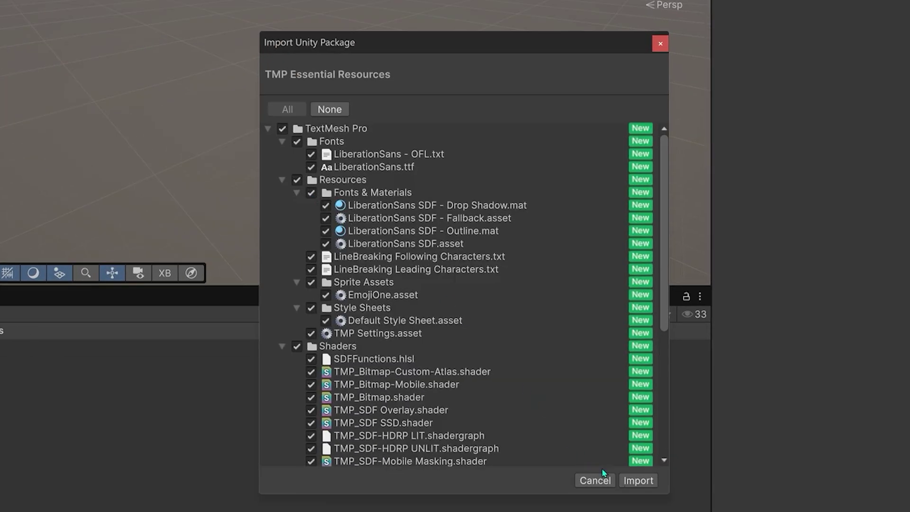
click(638, 480)
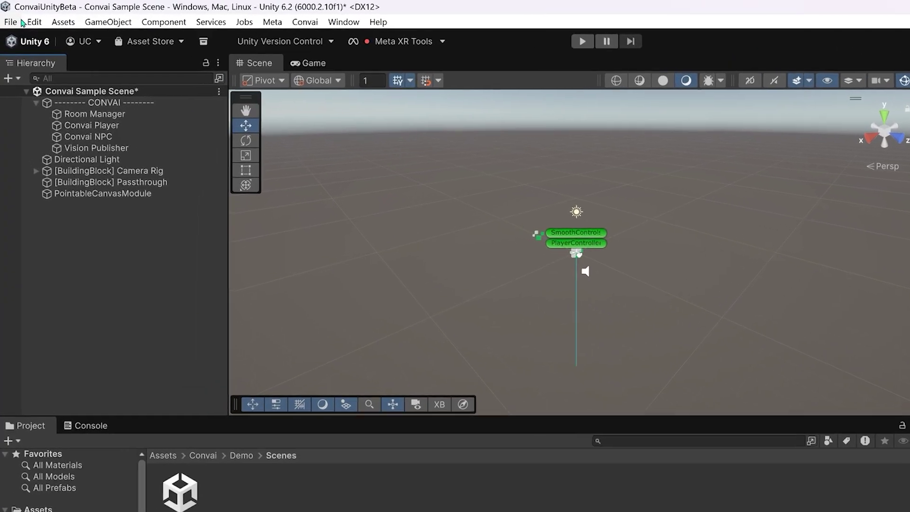
- Replace SampleScene in the Build Profiles scene list with the open Convai Sample Scene
click(14, 18)
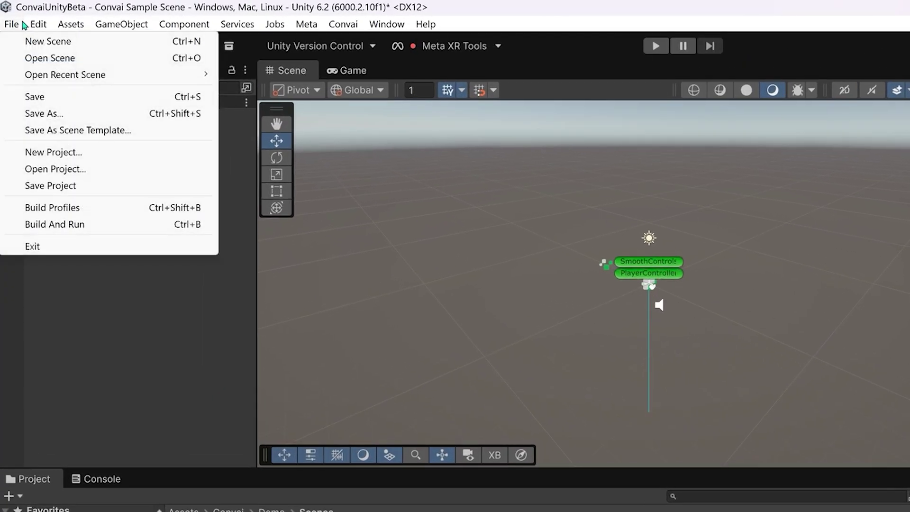
click(49, 140)
click(210, 85)
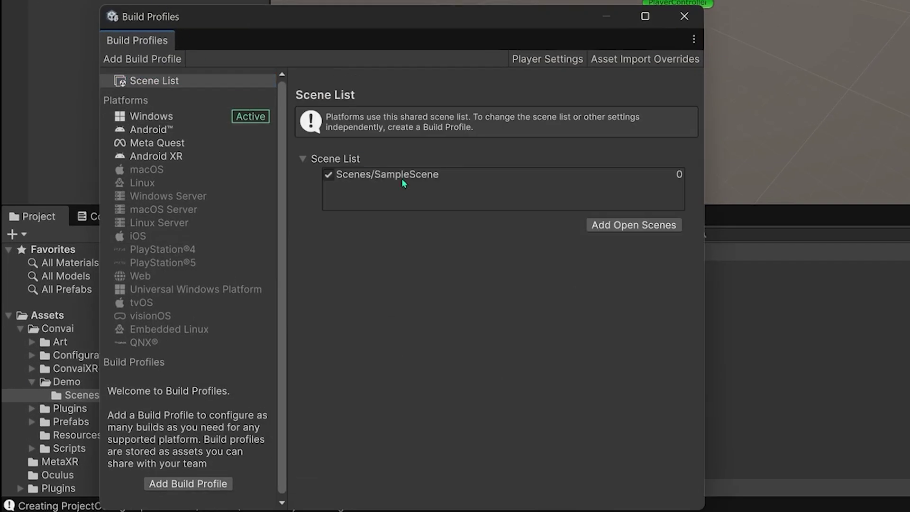
click(456, 177)
right_click(462, 177)
click(493, 190)
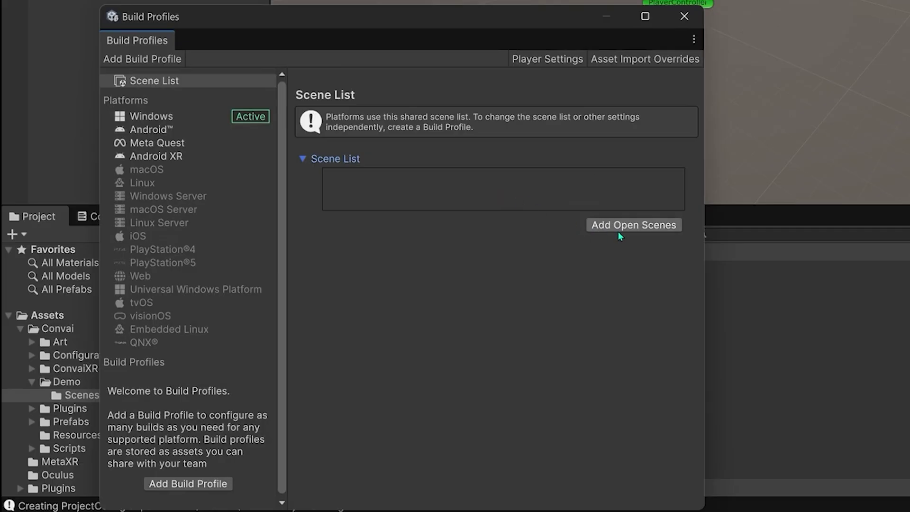
click(619, 230)
- Switch the active build platform to Meta Quest
drag(468, 22, 678, 0)
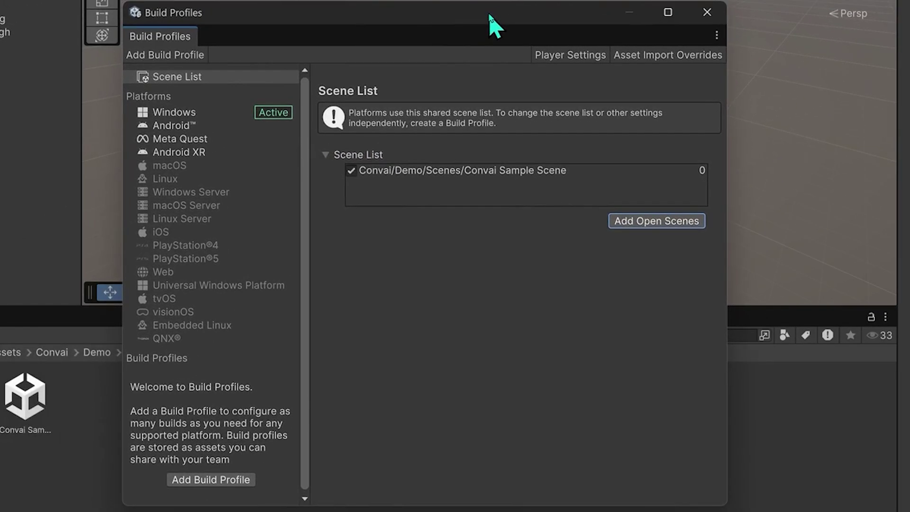
click(210, 140)
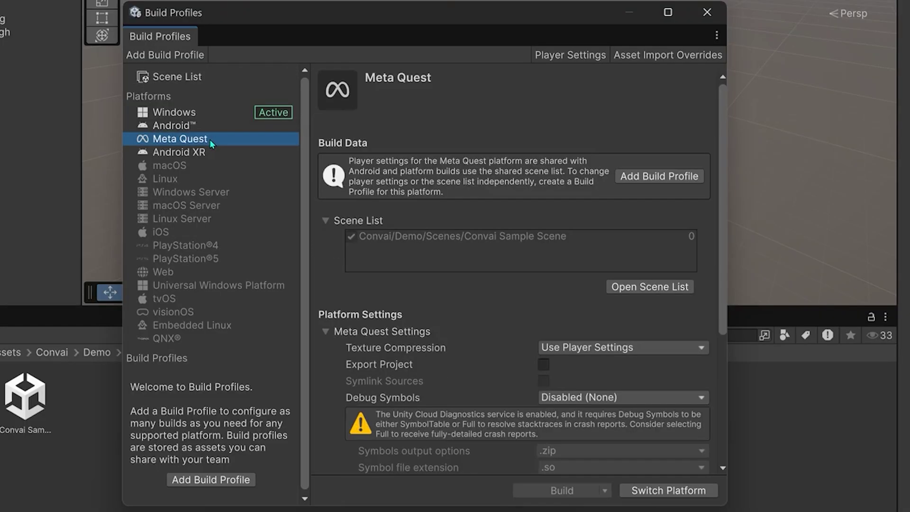
click(666, 491)
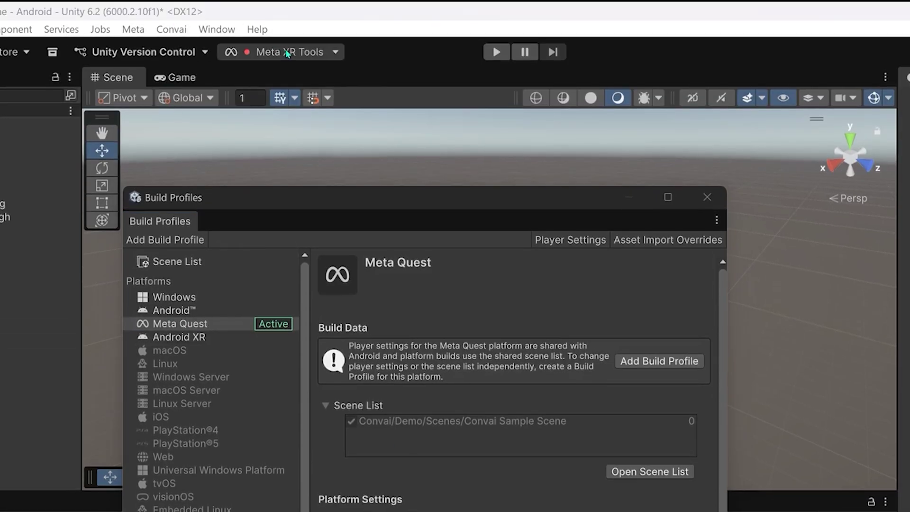
- In the Meta XR Project Setup Tool, Fix All required issues, then Apply All recommended items on the desktop platform tab
click(287, 53)
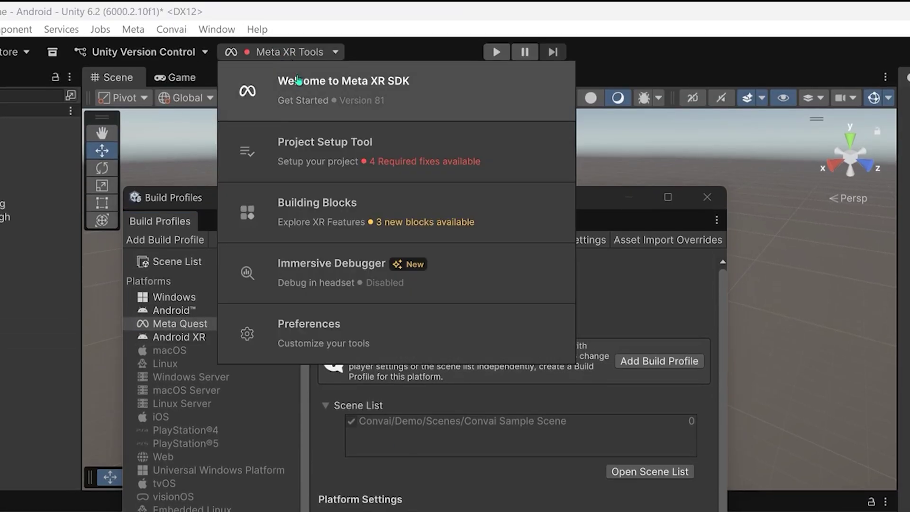
click(319, 142)
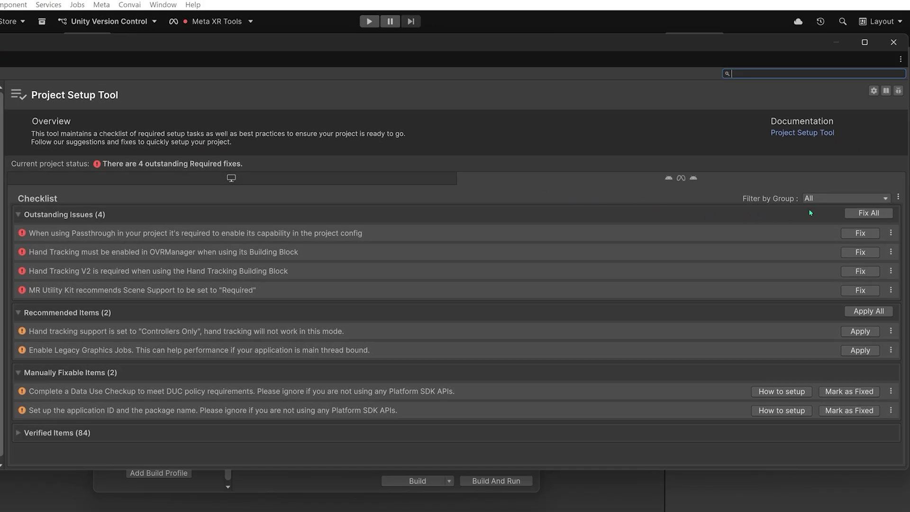
click(869, 213)
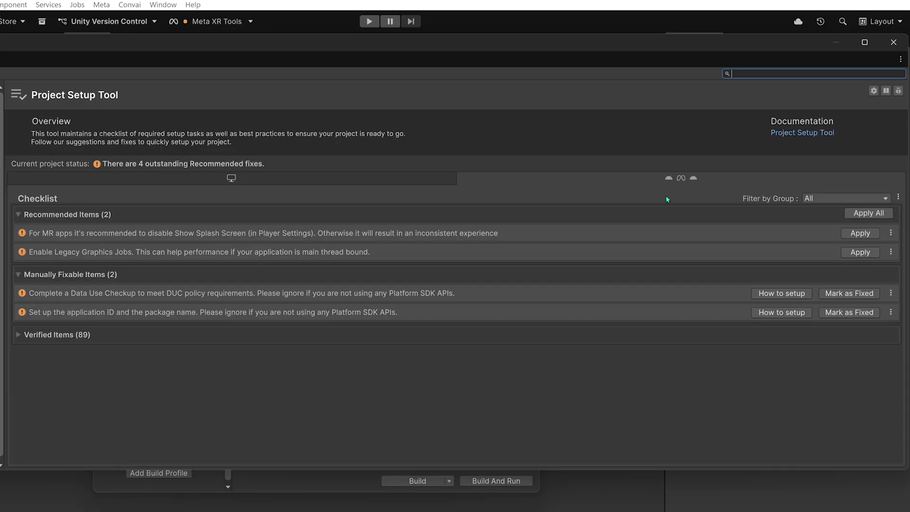
click(401, 180)
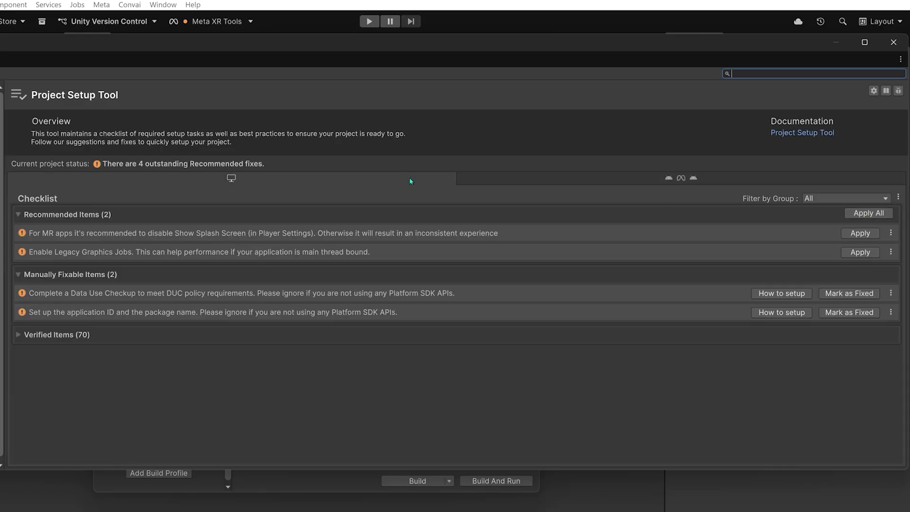
click(847, 215)
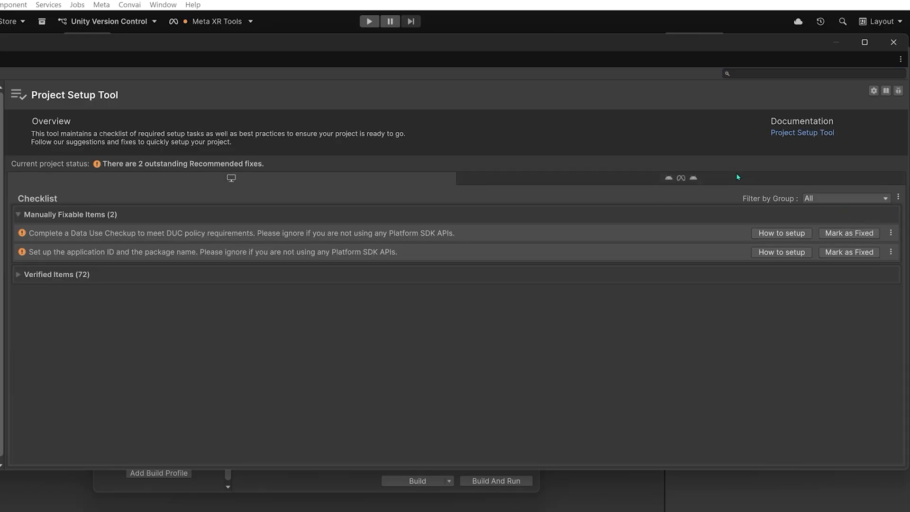
click(893, 42)
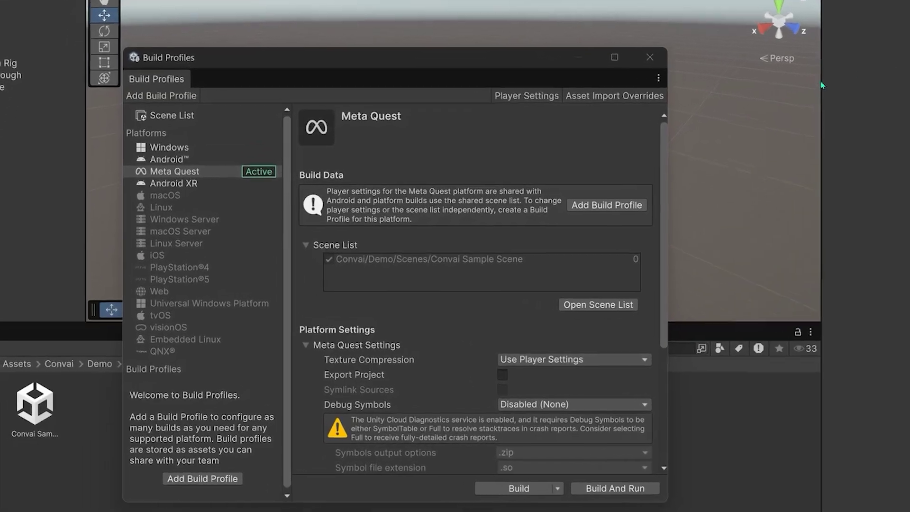
- Start the Meta Quest build from Build Profiles
scroll(452, 295, down, 5)
scroll(599, 244, down, 3)
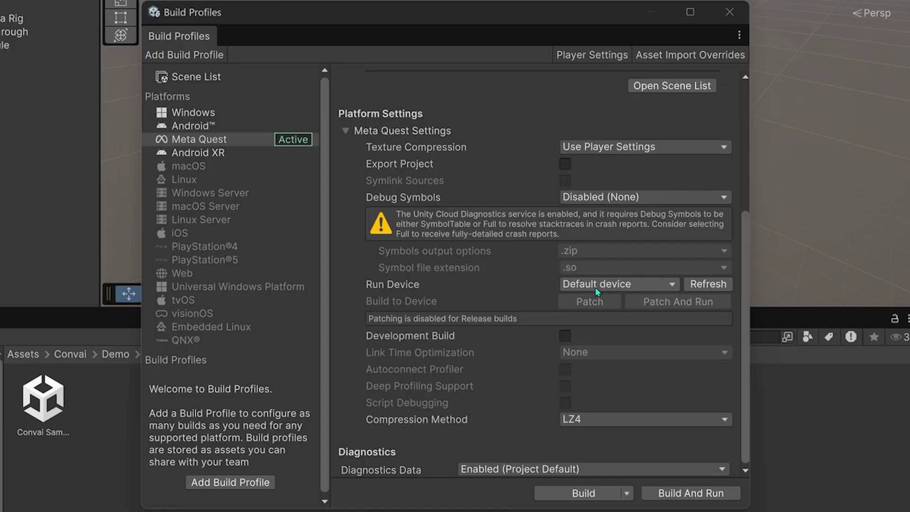
click(593, 493)
- Create a new Builds folder in the project and save the APK there as Convai
right_click(359, 307)
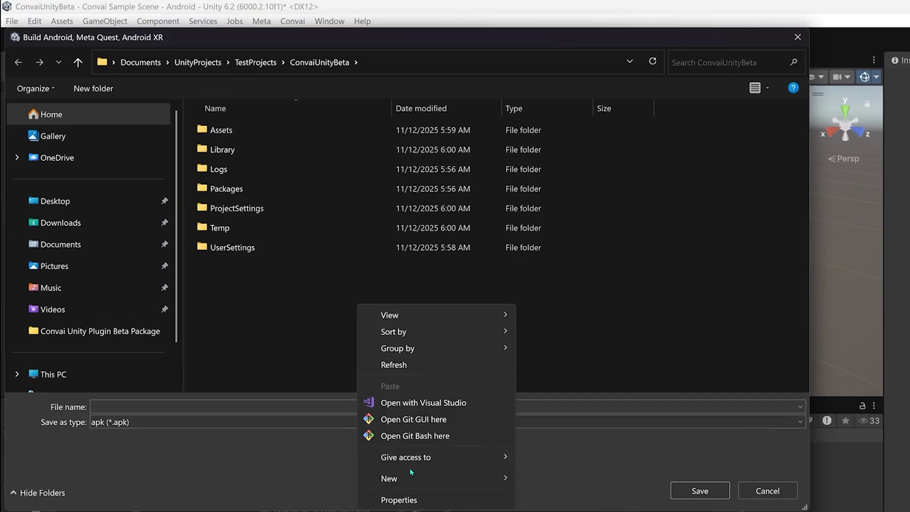
mouse_move(412, 476)
click(530, 482)
text(Builds)
key(Return)
double_click(245, 148)
text(Convai)
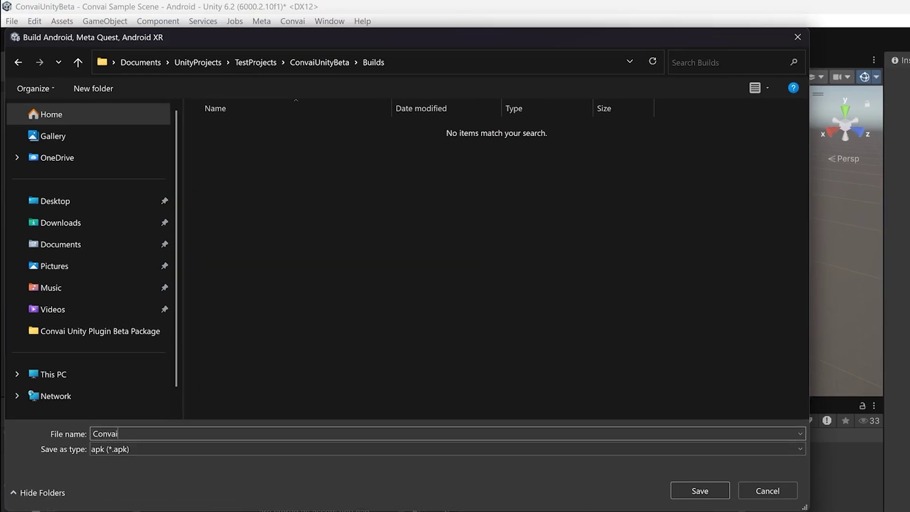
click(700, 490)
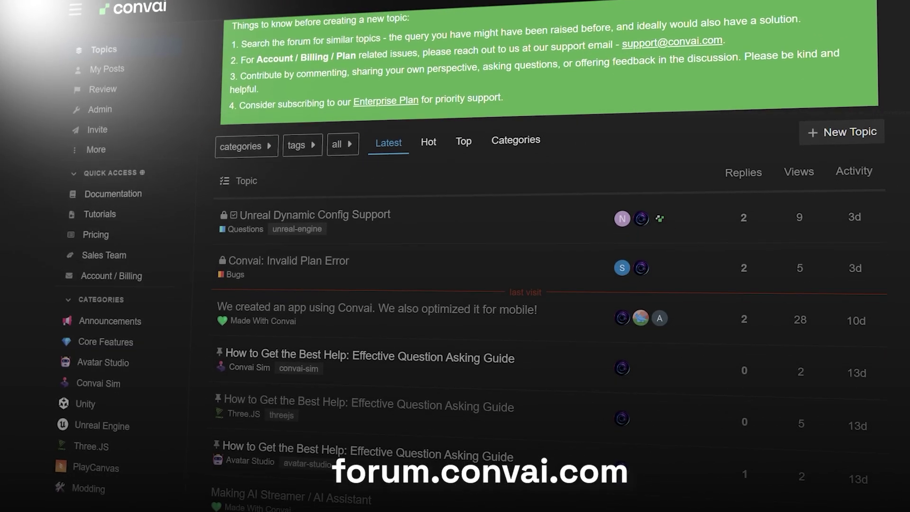
scroll(550, 285, down, 2)
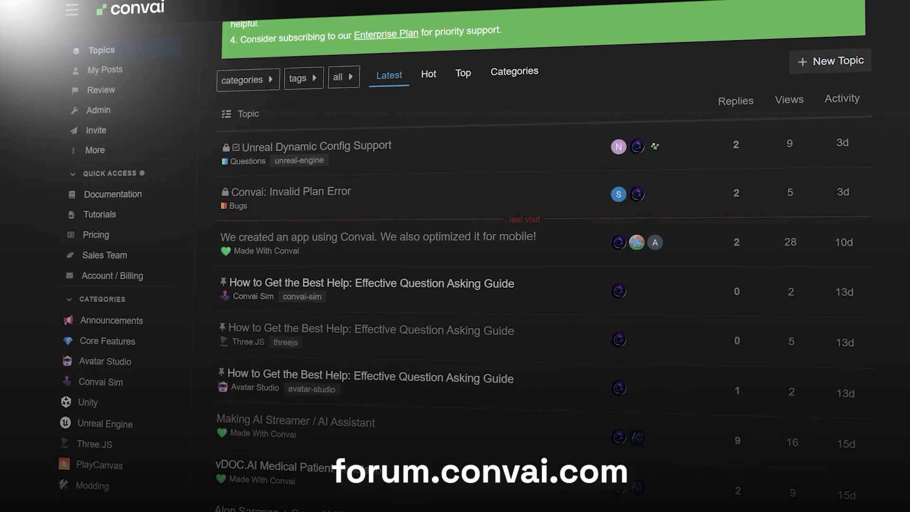